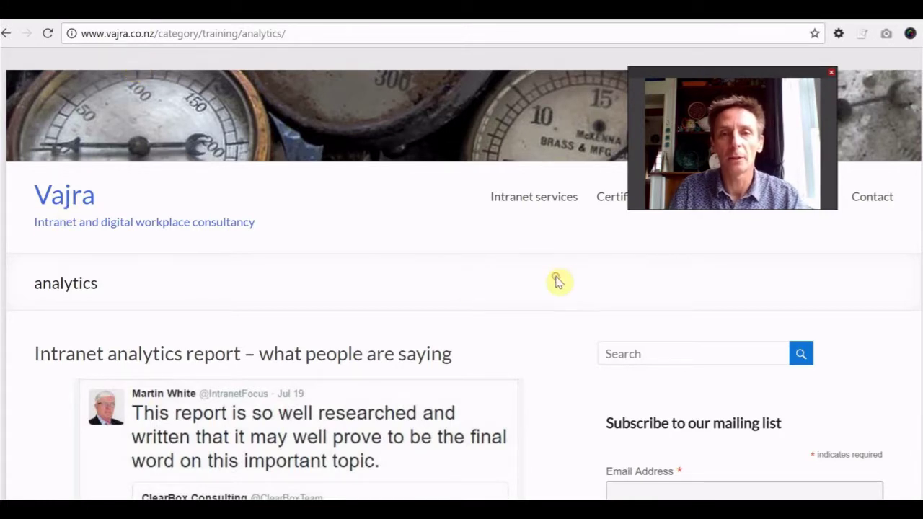
Browse the Vajra analytics category posts, then switch to the page-visit-data-reporting workbook in Excel.
scroll(559, 281, down, 6)
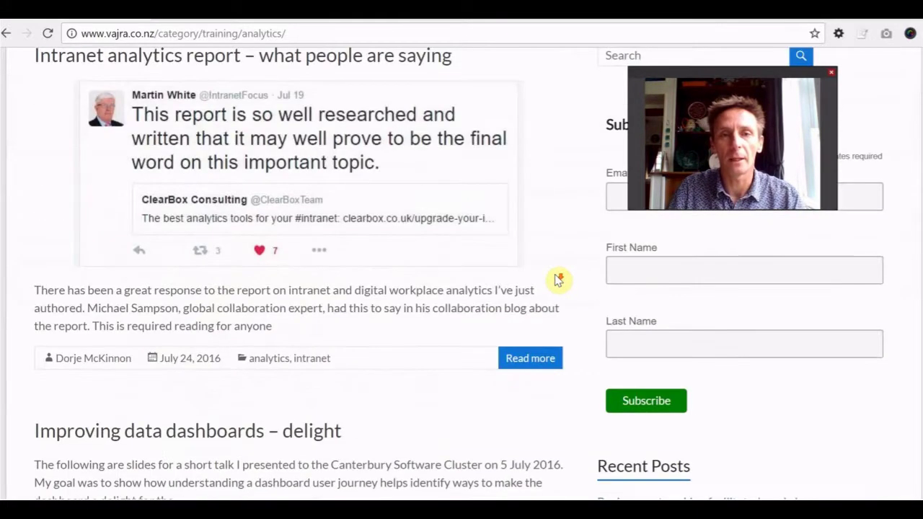
scroll(558, 281, down, 5)
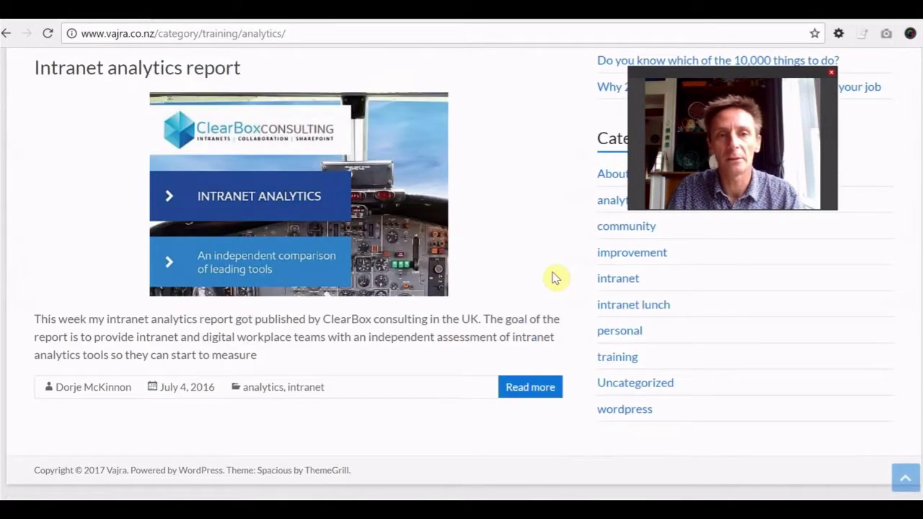
scroll(555, 278, up, 3)
scroll(554, 277, up, 3)
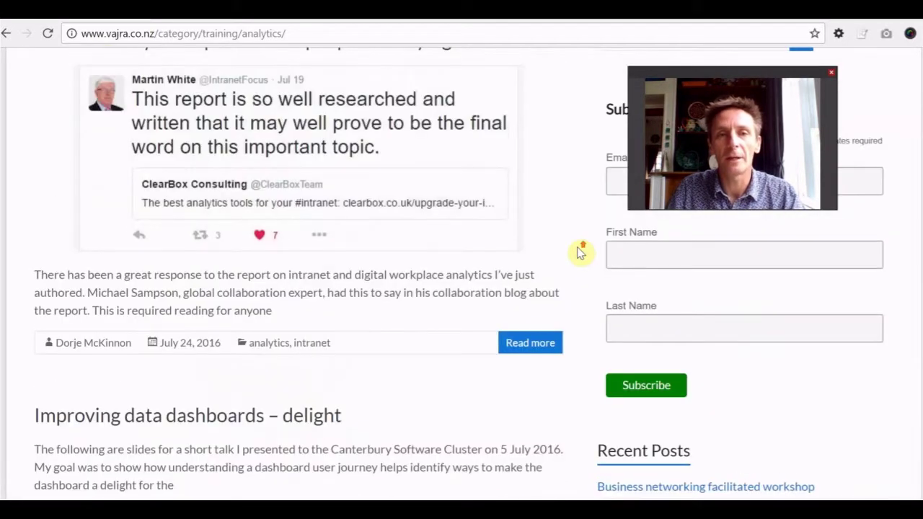
scroll(580, 250, up, 1)
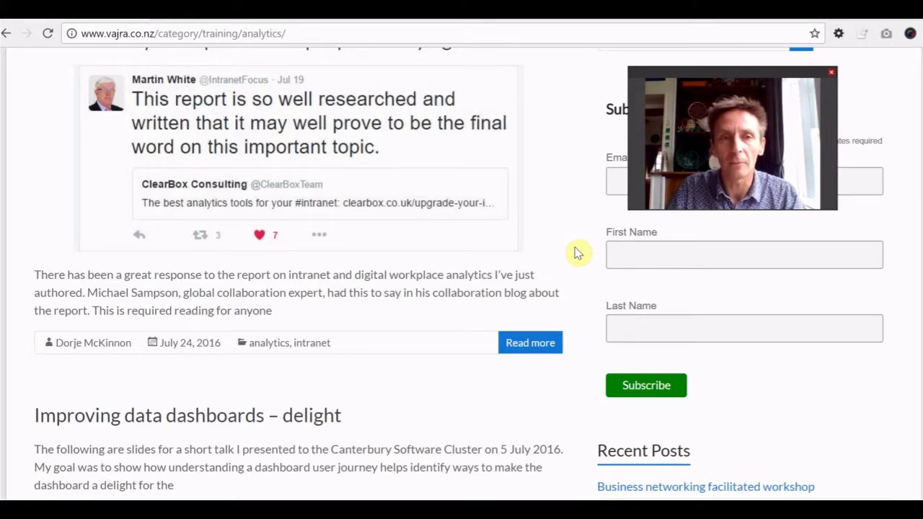
scroll(578, 251, down, 6)
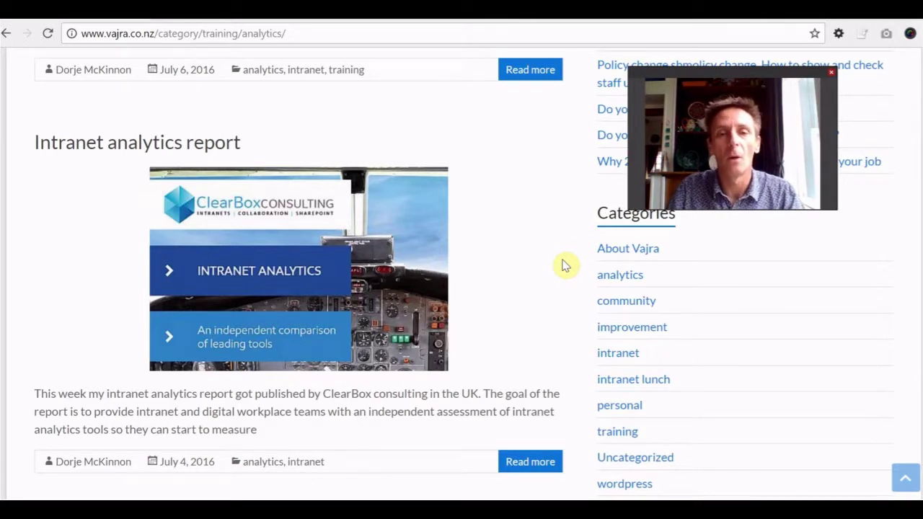
key(alt+Tab)
key(alt+Tab)
key(alt+Tab)
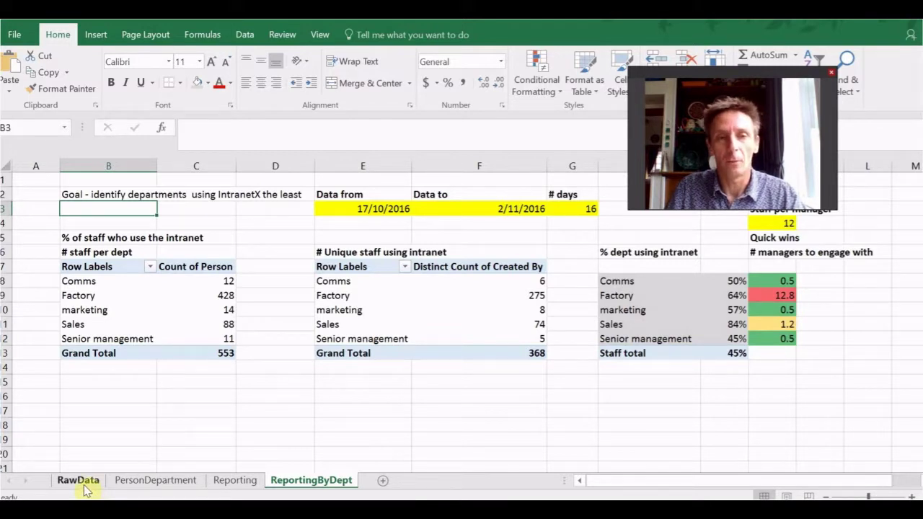
Go to the Reporting sheet and scroll down to the users-per-hour combo chart below the pivots.
click(234, 480)
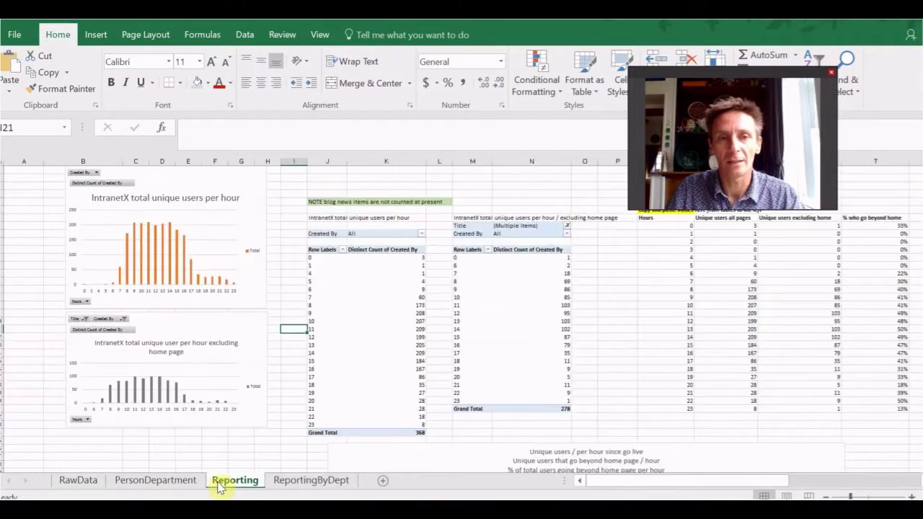
scroll(620, 331, down, 6)
scroll(620, 335, down, 2)
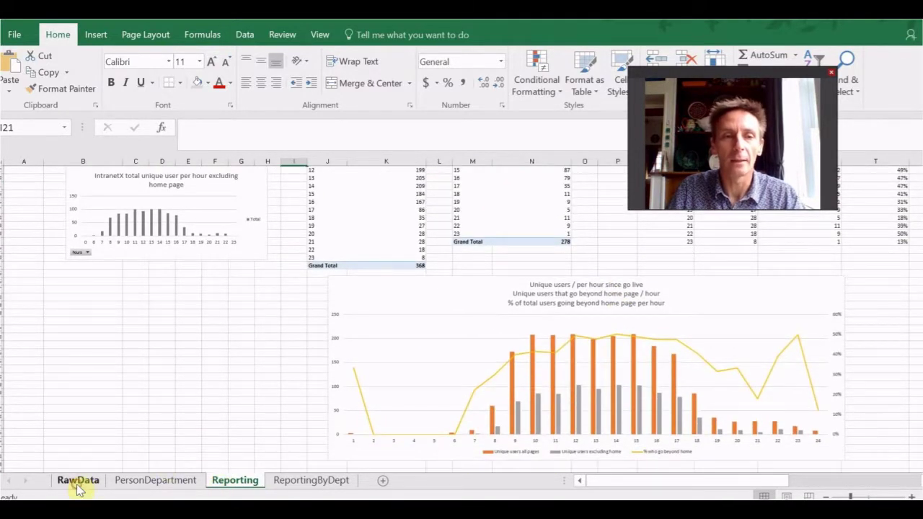
View the RawData page-visit log, with its hours column and Sales-filled DepartmentLookup column.
click(77, 480)
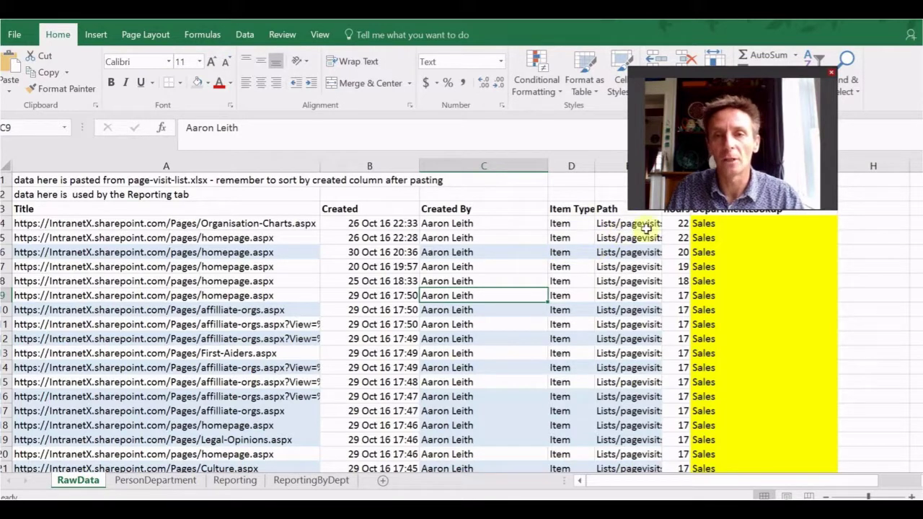
drag(706, 75, 771, 69)
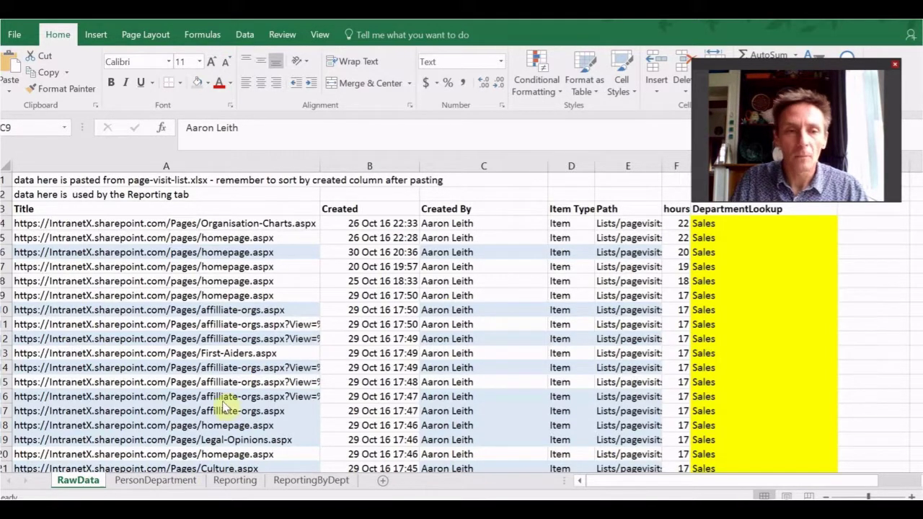
click(180, 482)
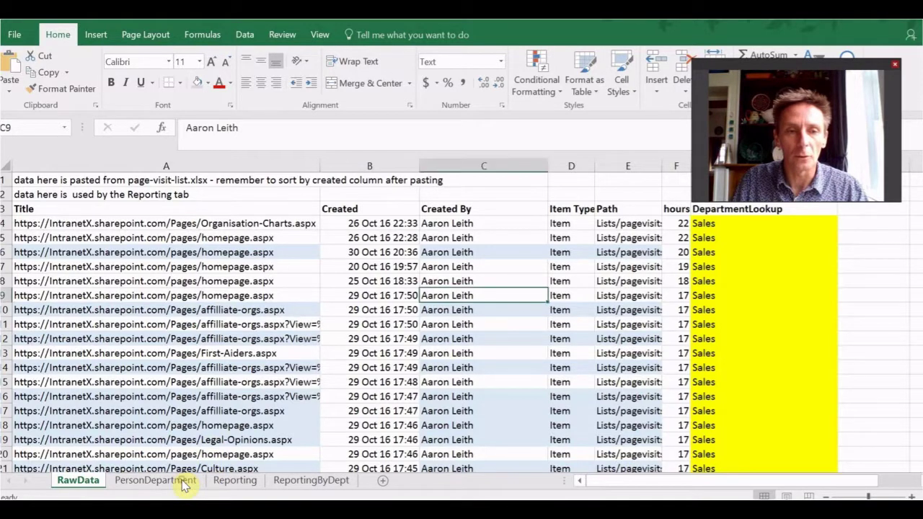
click(173, 483)
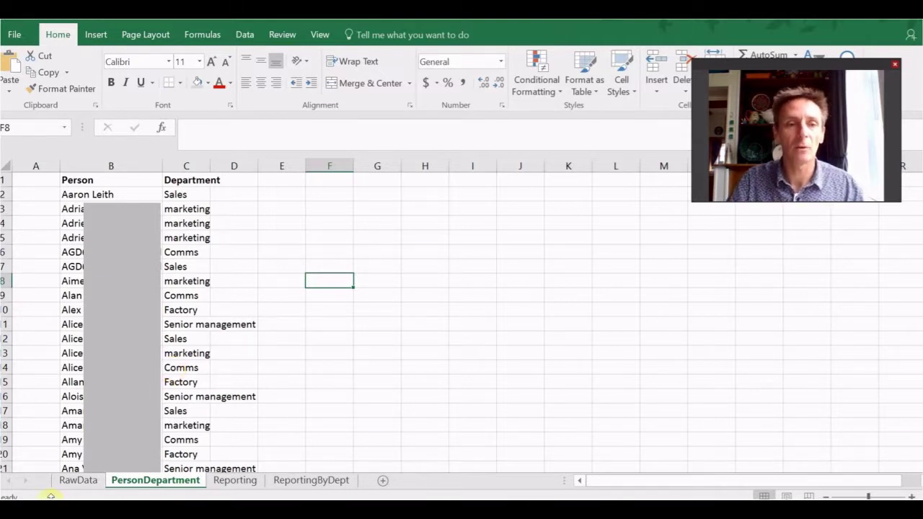
click(72, 481)
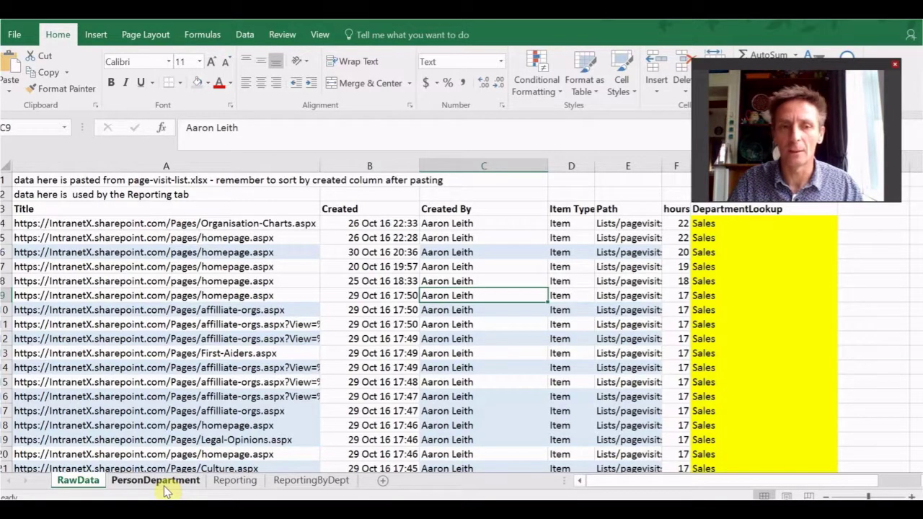
On ReportingByDept, check the MIN, MAX and day-difference formulas: 17/10/2016 to 2/11/2016, 16 days.
click(312, 481)
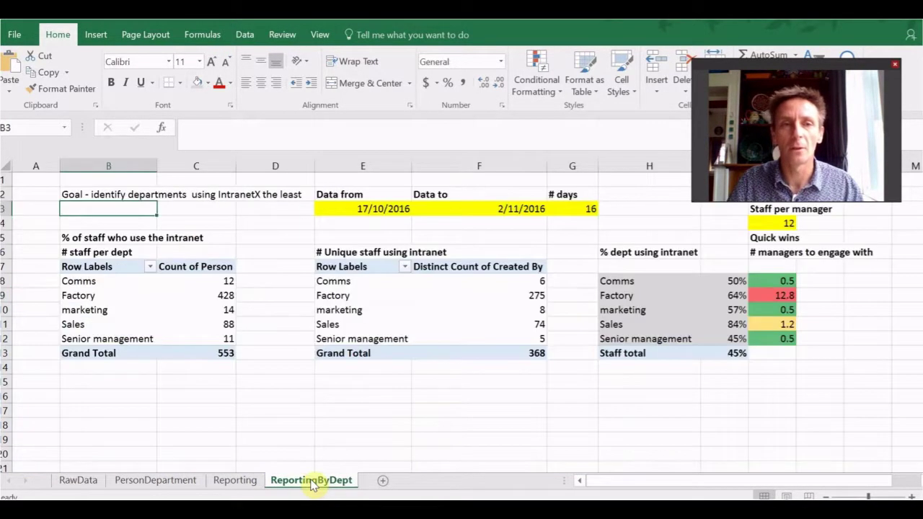
click(386, 208)
click(506, 210)
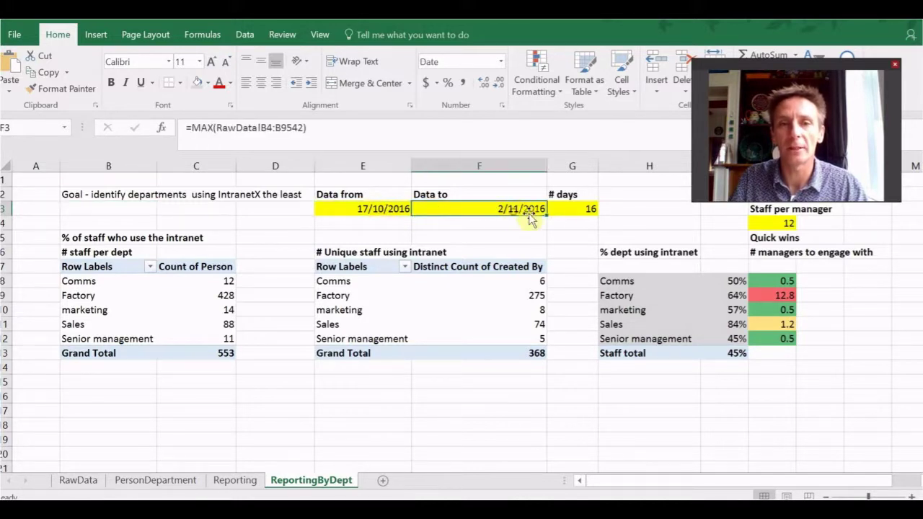
click(584, 208)
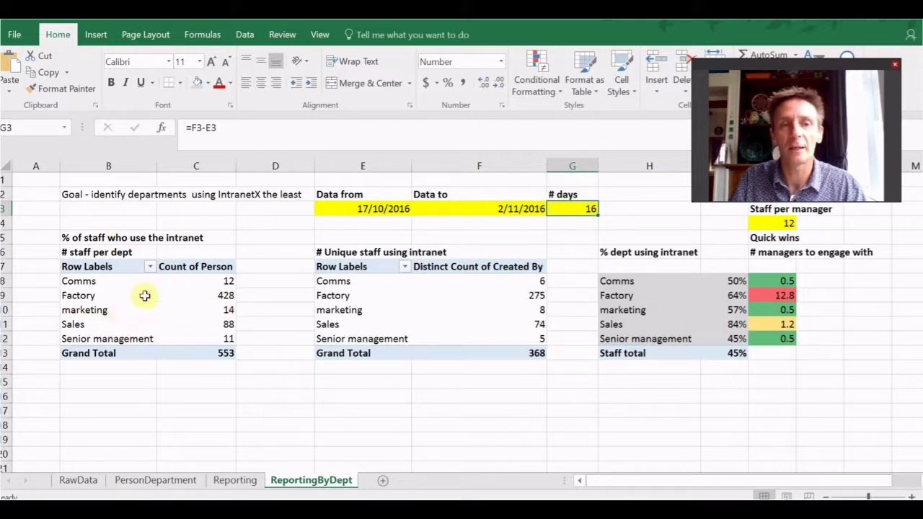
click(164, 489)
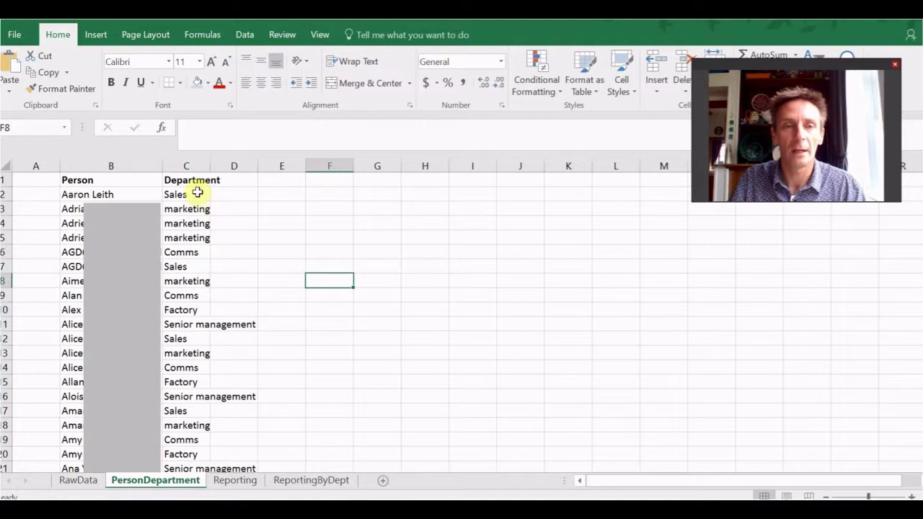
click(235, 480)
click(311, 480)
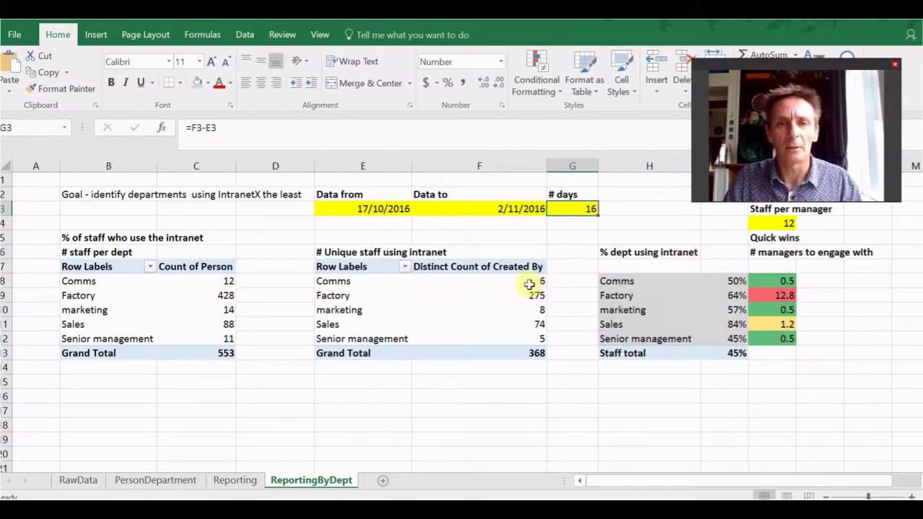
Check the staff-per-manager value of 12 and the Comms managers-to-engage and usage-percentage formulas.
mouse_move(531, 285)
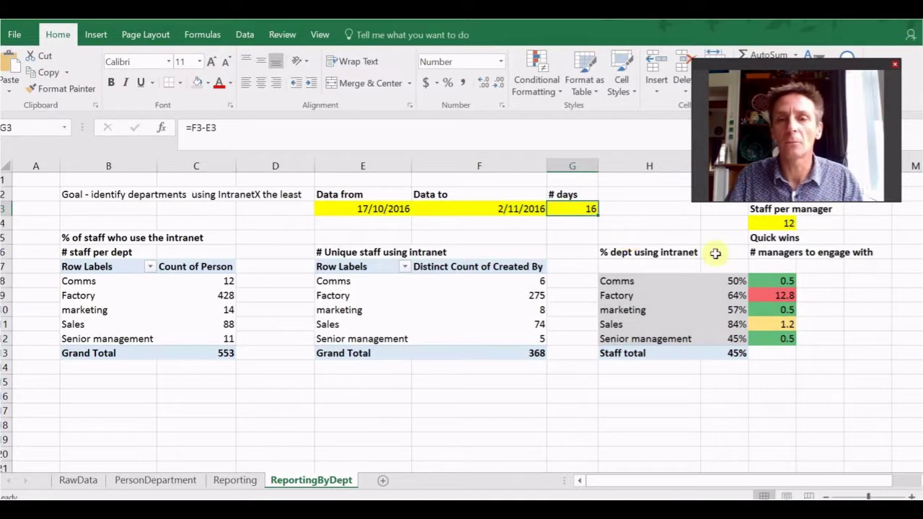
click(785, 222)
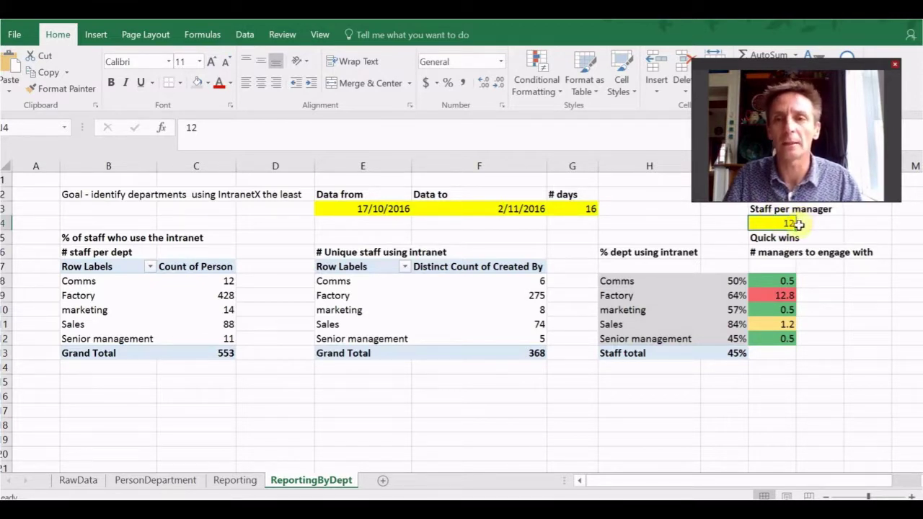
click(781, 282)
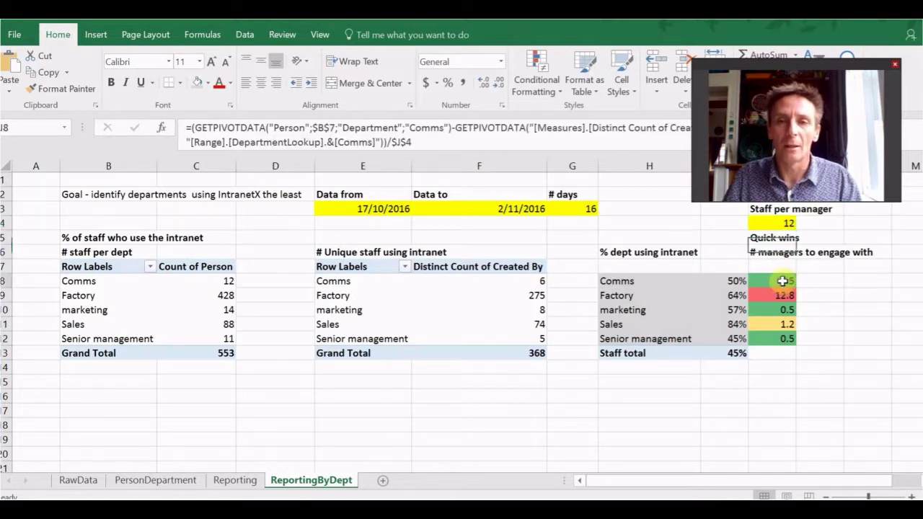
click(728, 281)
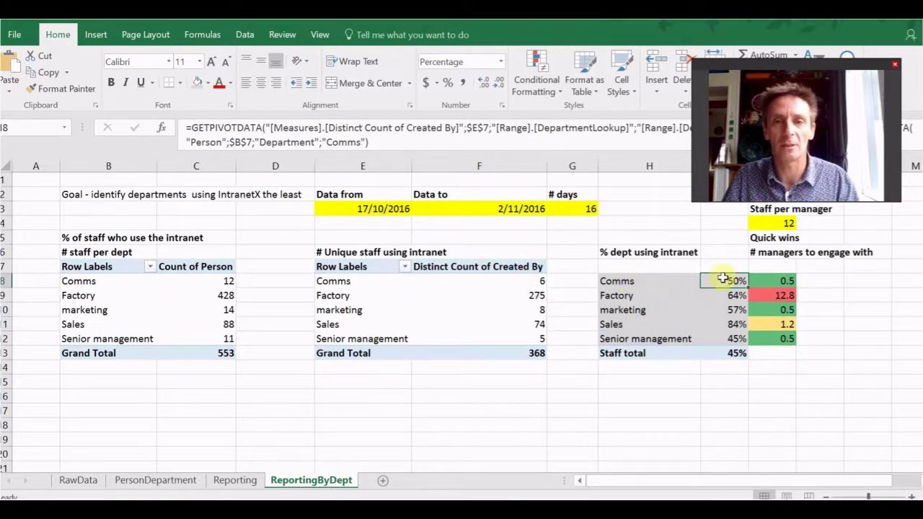
click(787, 281)
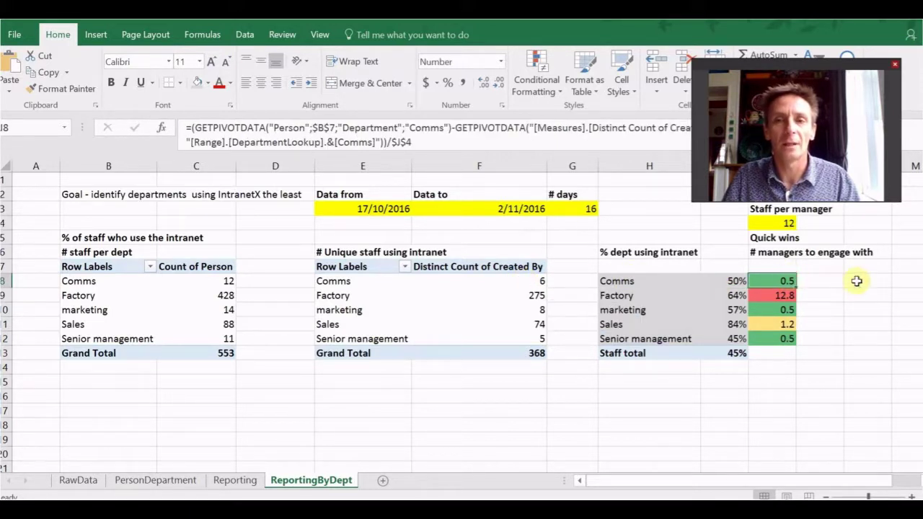
Inspect Factory's 12.8 managers and 64% usage formulas, then the Sales managers-to-engage formula.
click(783, 297)
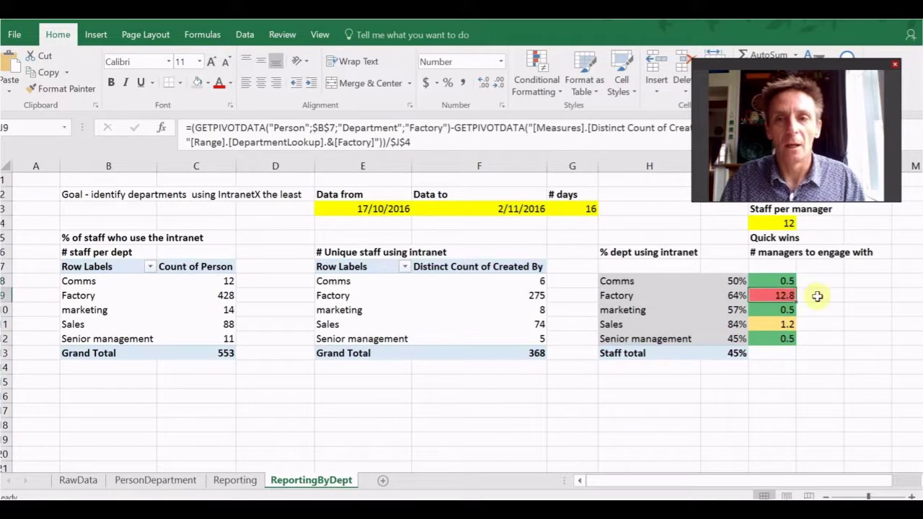
click(735, 295)
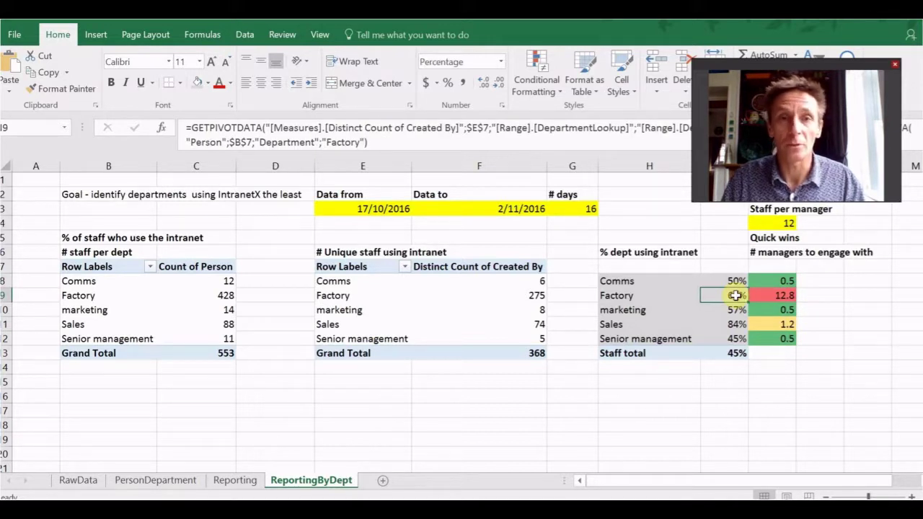
click(791, 296)
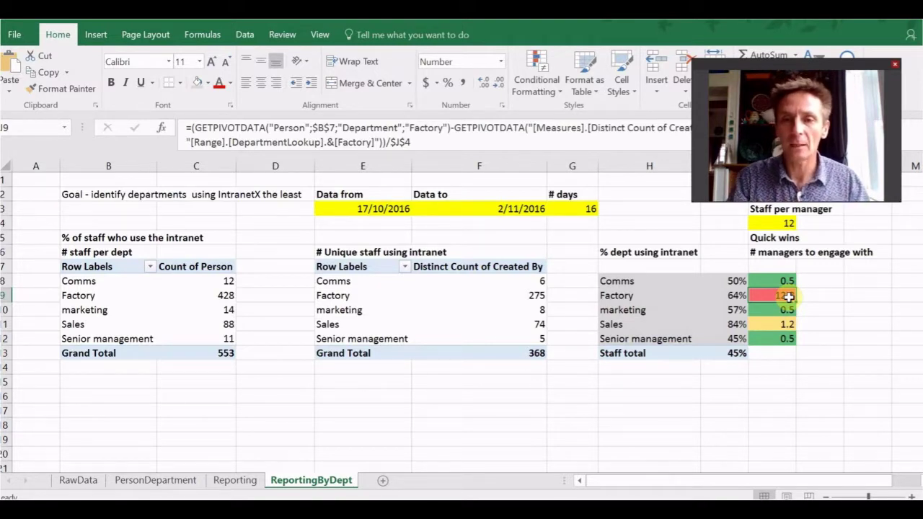
click(783, 323)
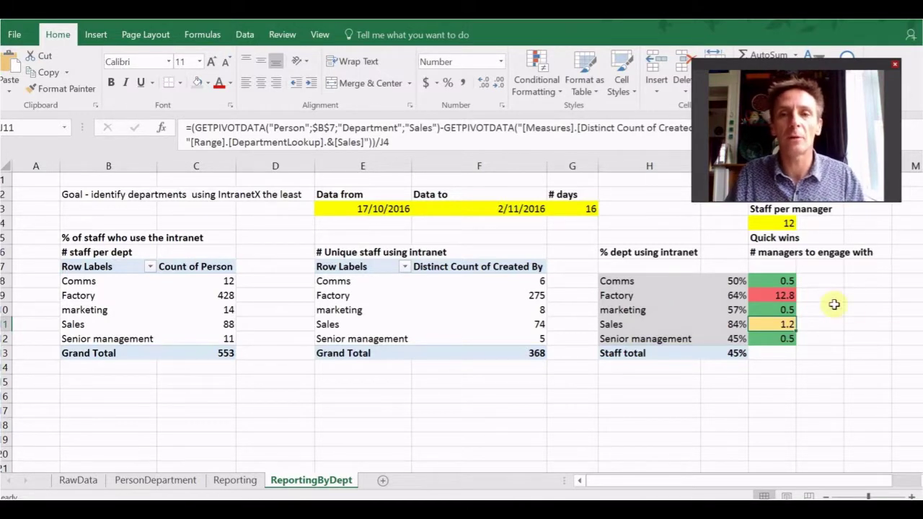
click(779, 281)
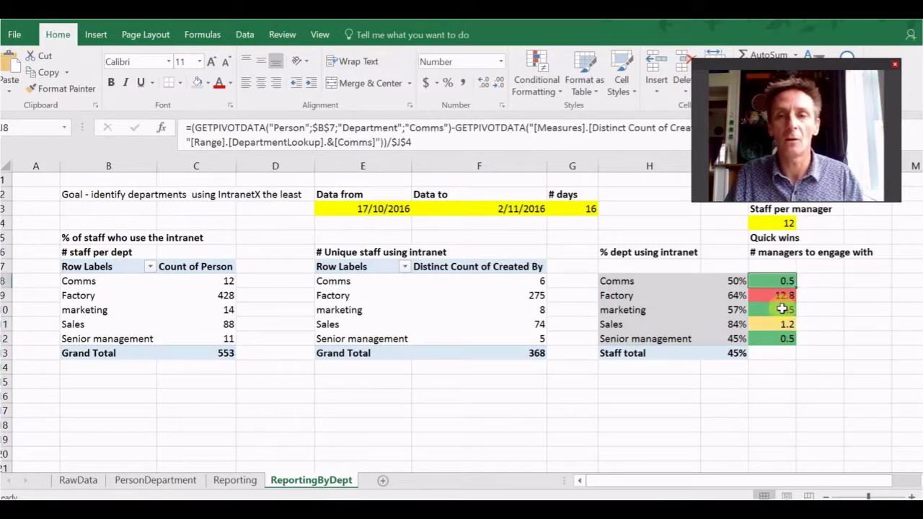
click(783, 310)
click(785, 339)
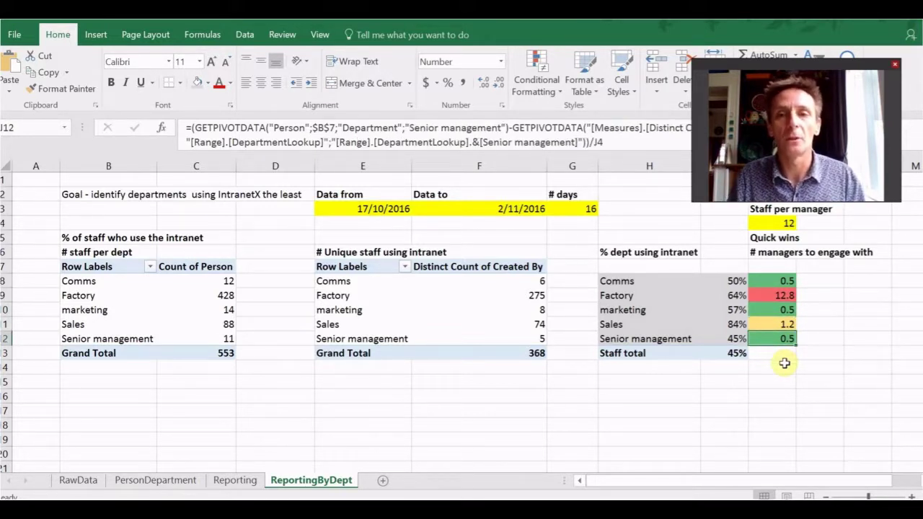
key(Right)
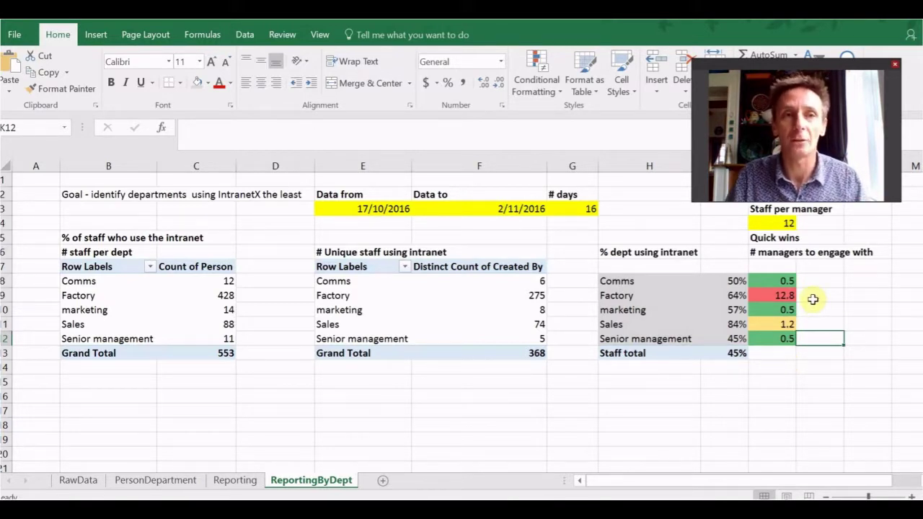
Return to the Reporting sheet and scroll up to the top of its hourly pivots and charts.
click(235, 480)
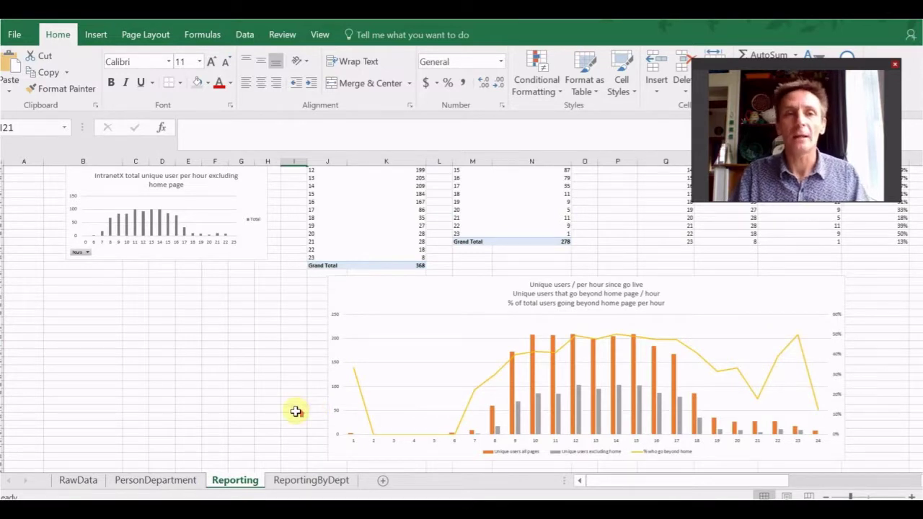
scroll(299, 411, up, 1)
scroll(296, 411, up, 5)
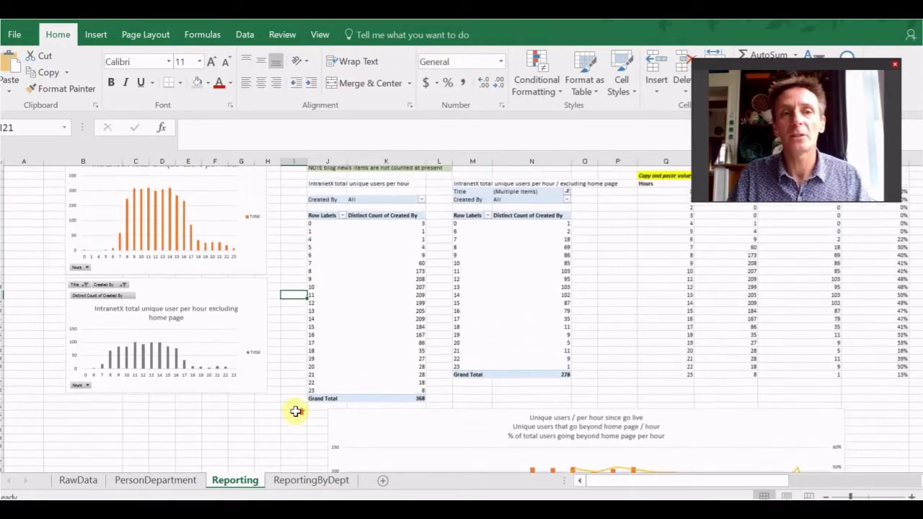
scroll(296, 411, up, 1)
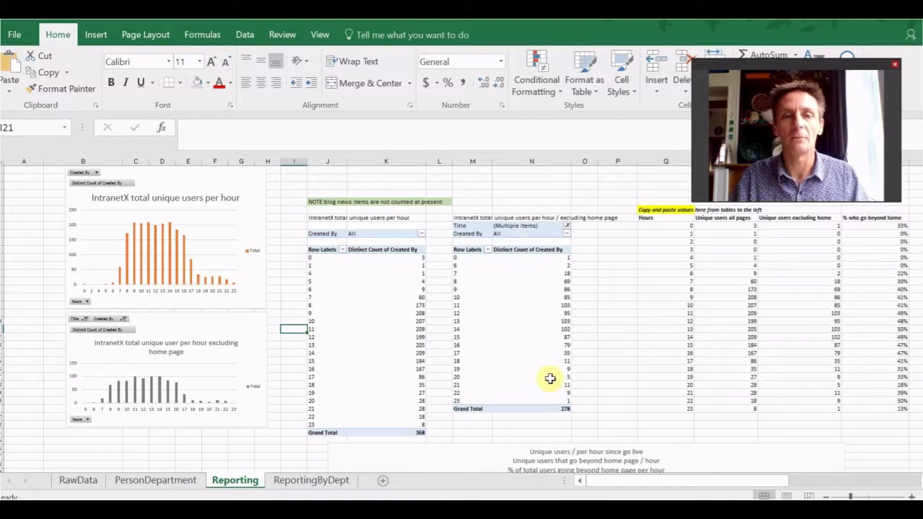
Glance at the RawData visit log, then come back to the Reporting sheet.
click(77, 482)
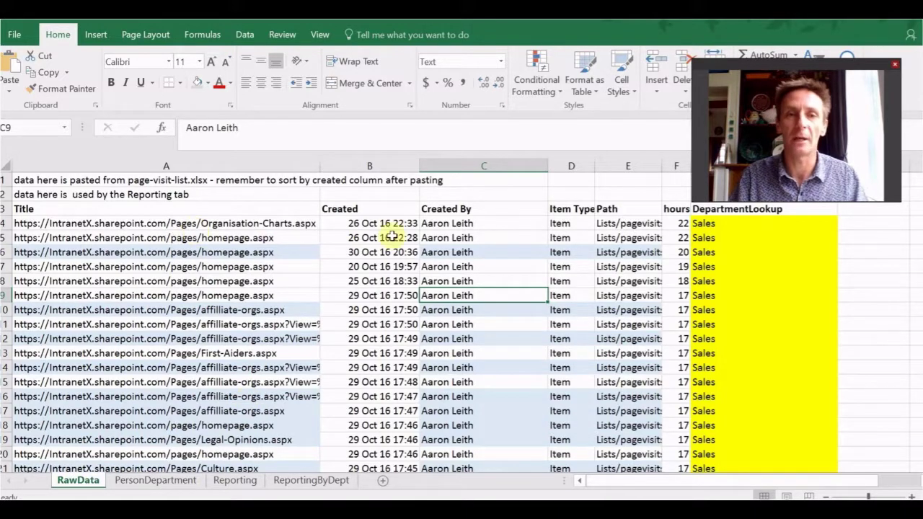
click(240, 483)
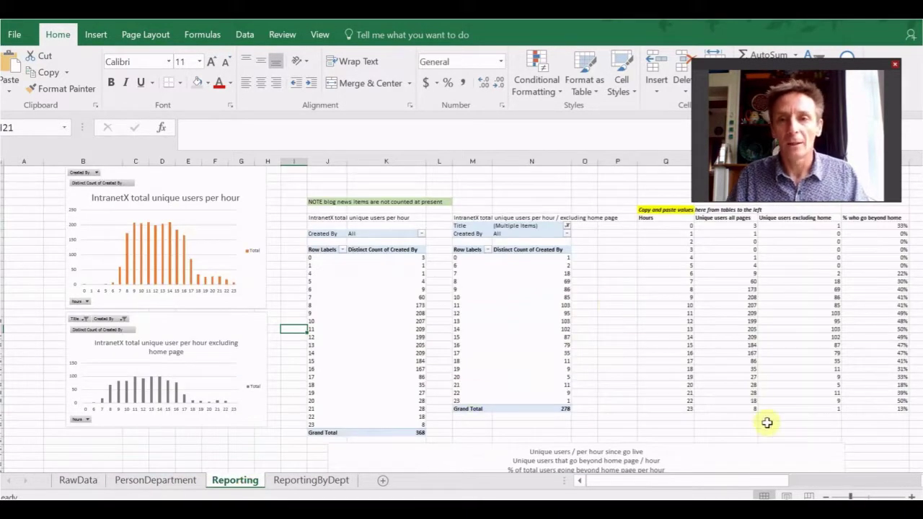
drag(778, 486, 800, 480)
Go over the Hours, unique-user and % beyond home columns, then select both hourly pivot tables.
click(553, 218)
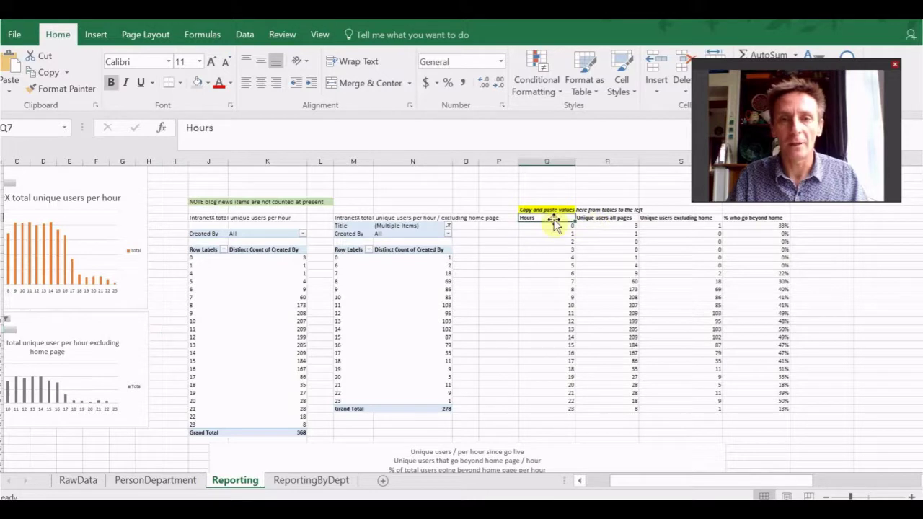
click(619, 219)
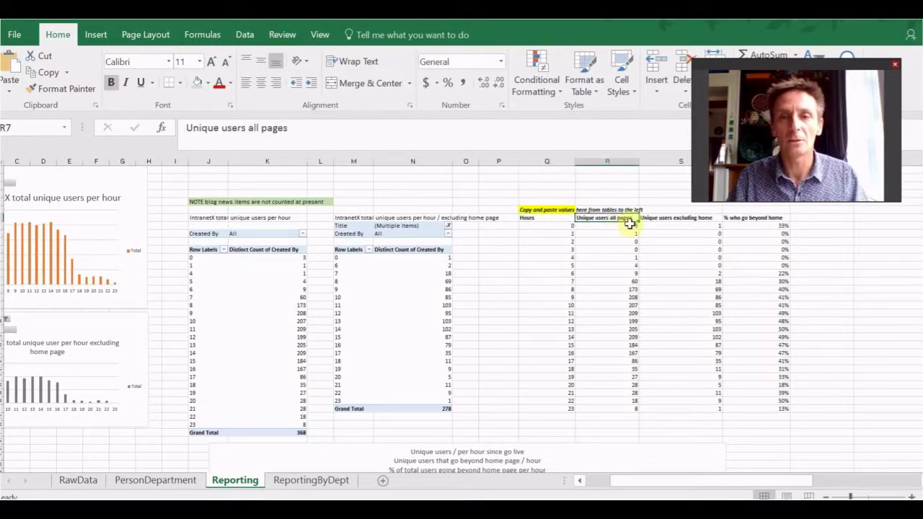
click(702, 226)
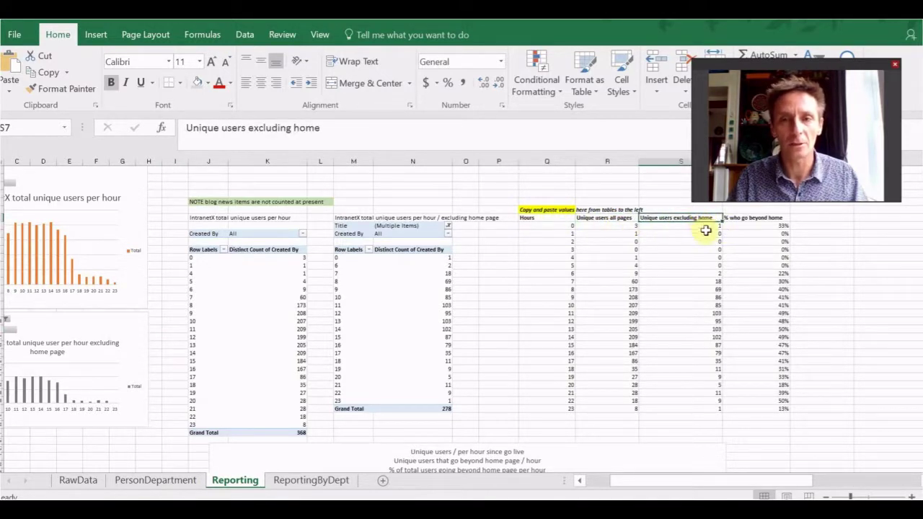
click(770, 219)
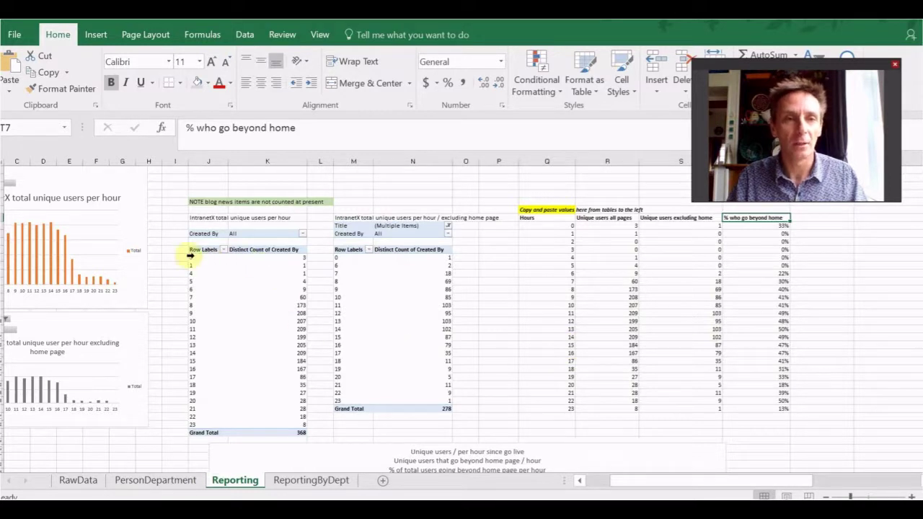
drag(193, 249, 299, 432)
drag(345, 252, 447, 410)
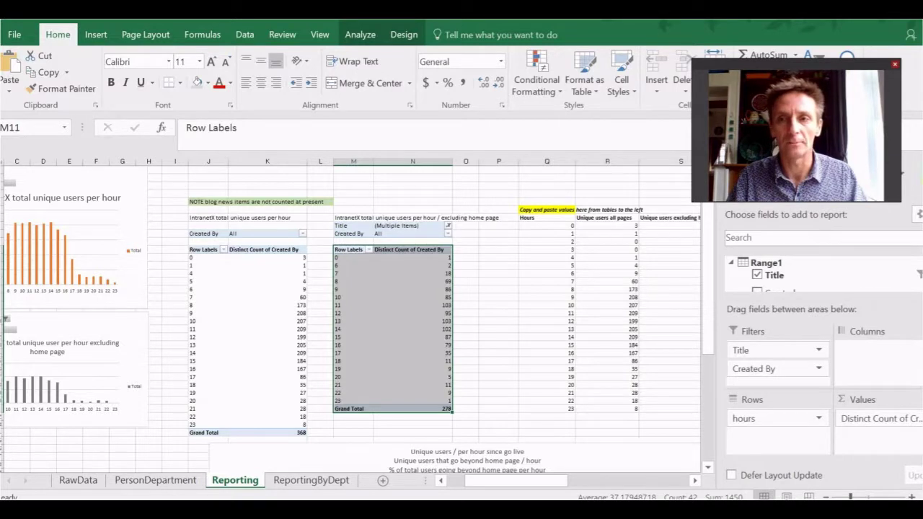
Hide the PivotTable Fields pane and scroll down to the hourly unique-users bar and line chart.
click(914, 174)
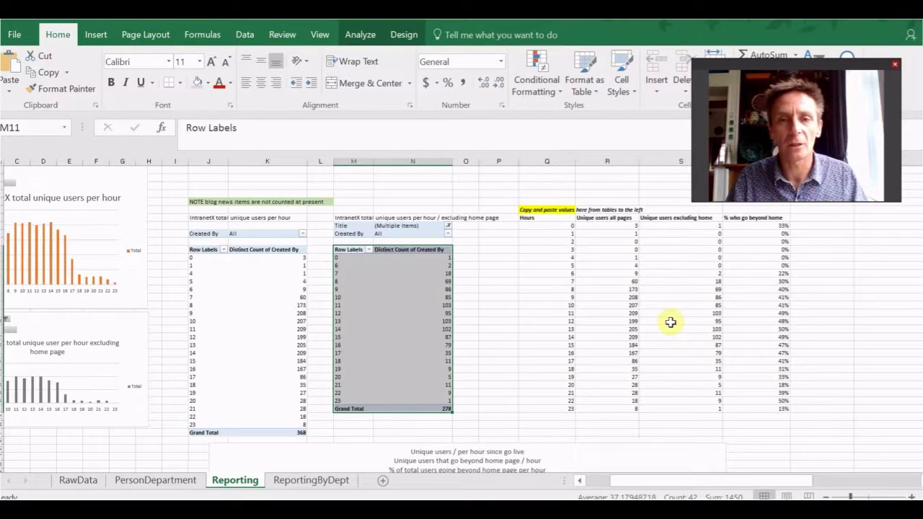
scroll(634, 343, down, 5)
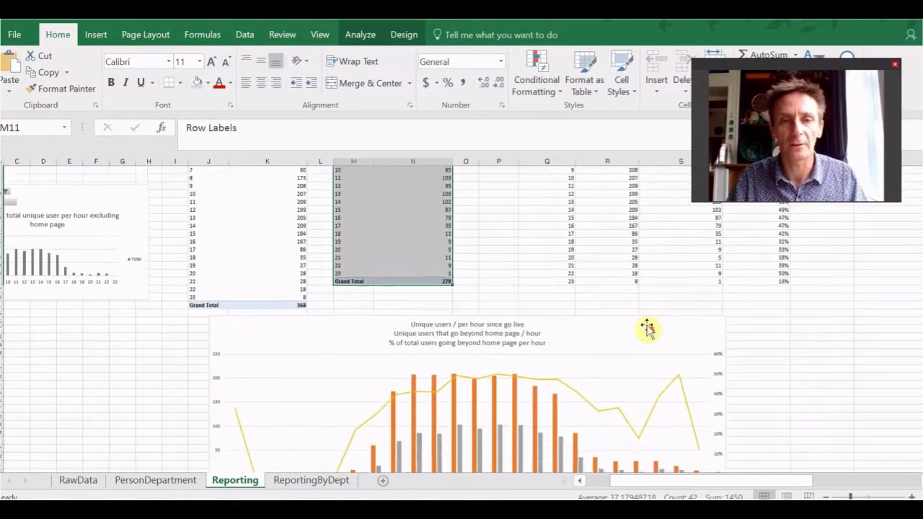
scroll(647, 328, down, 2)
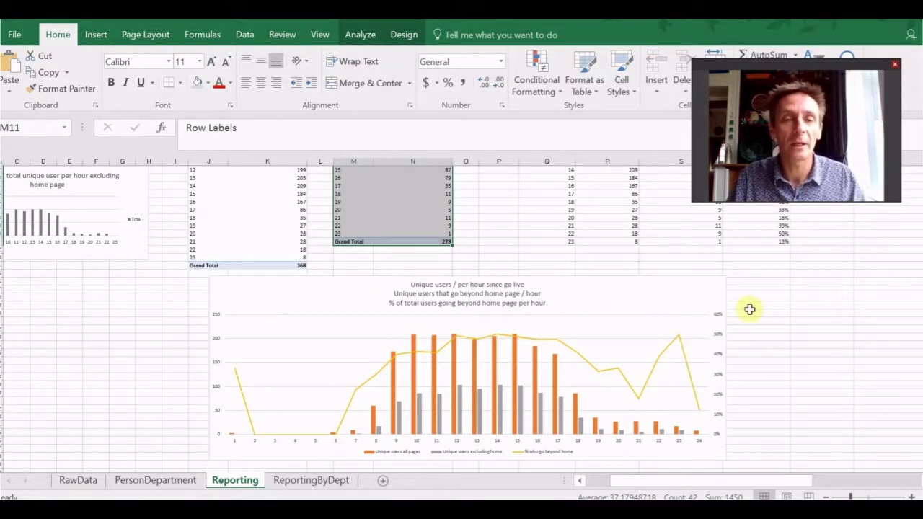
click(78, 482)
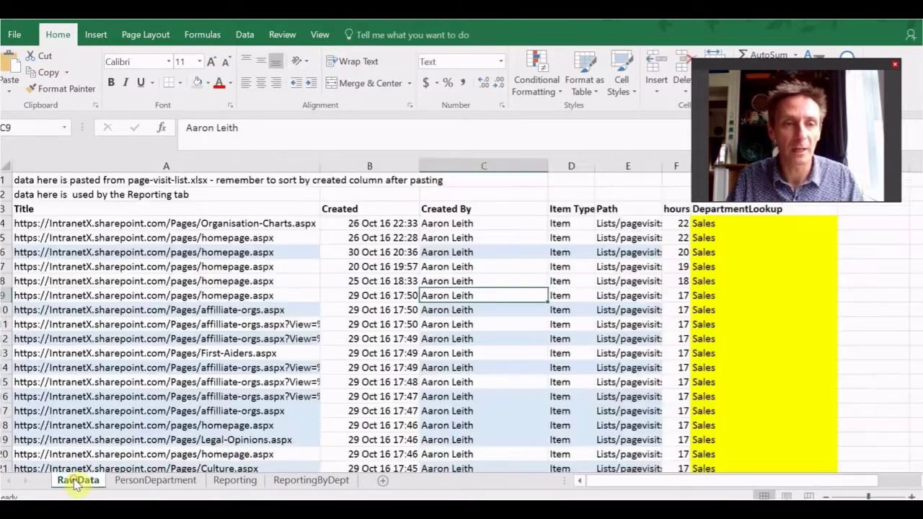
click(237, 481)
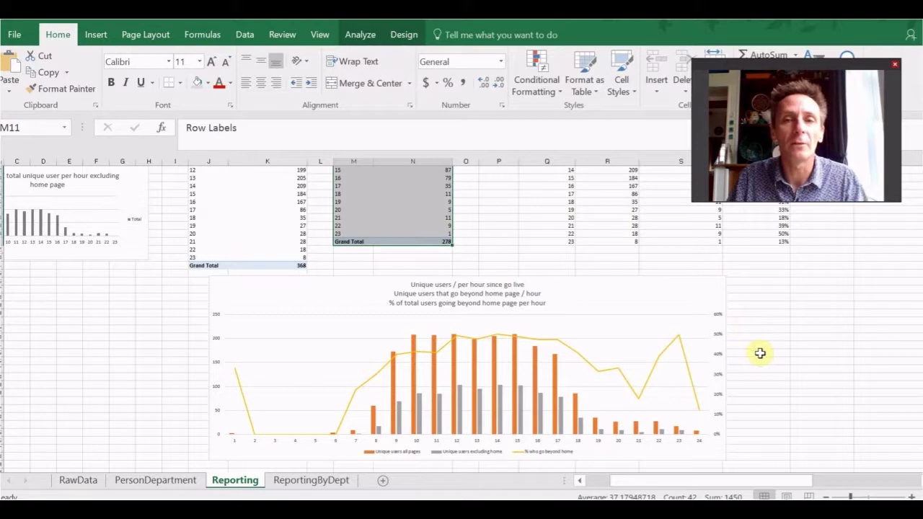
scroll(760, 353, up, 3)
scroll(761, 354, up, 2)
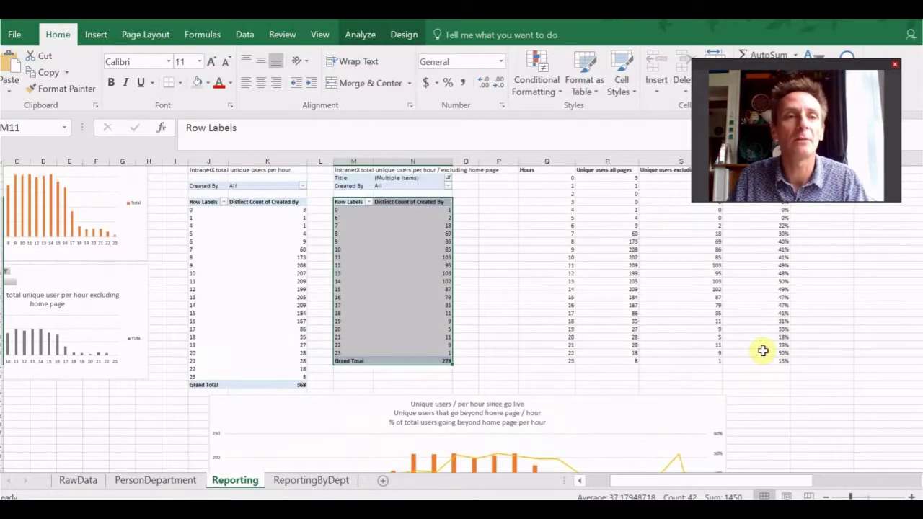
scroll(763, 351, down, 4)
scroll(763, 350, down, 1)
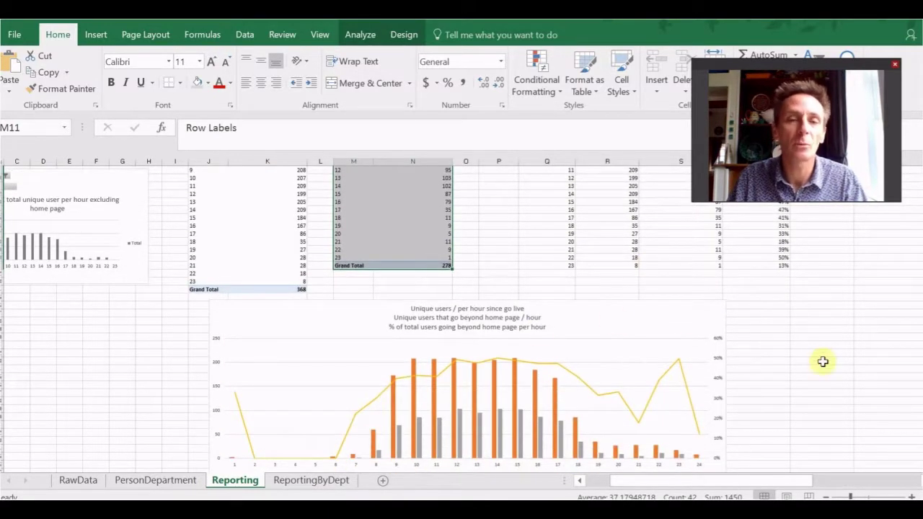
scroll(807, 354, down, 1)
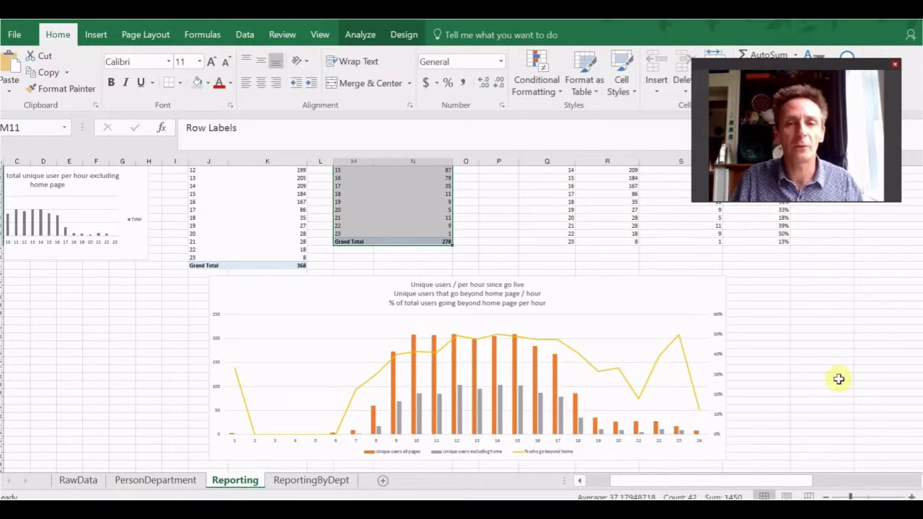
scroll(819, 374, up, 1)
scroll(819, 374, down, 1)
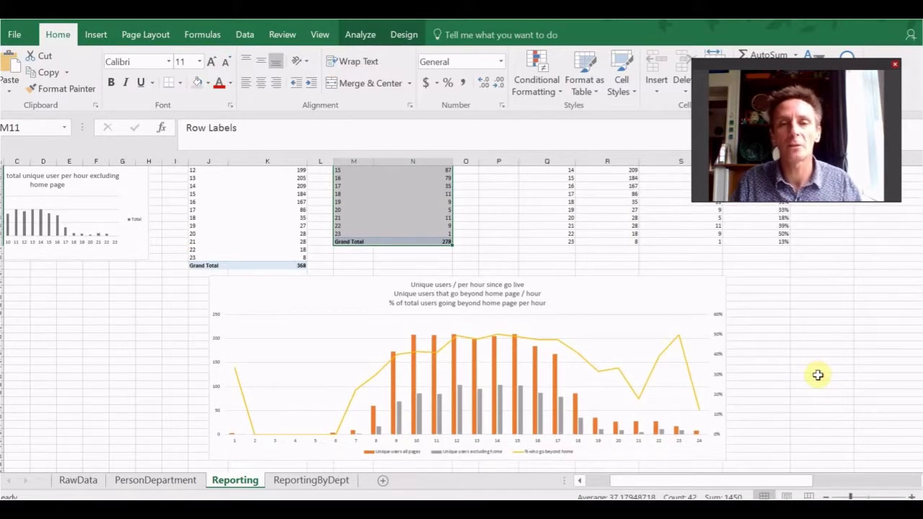